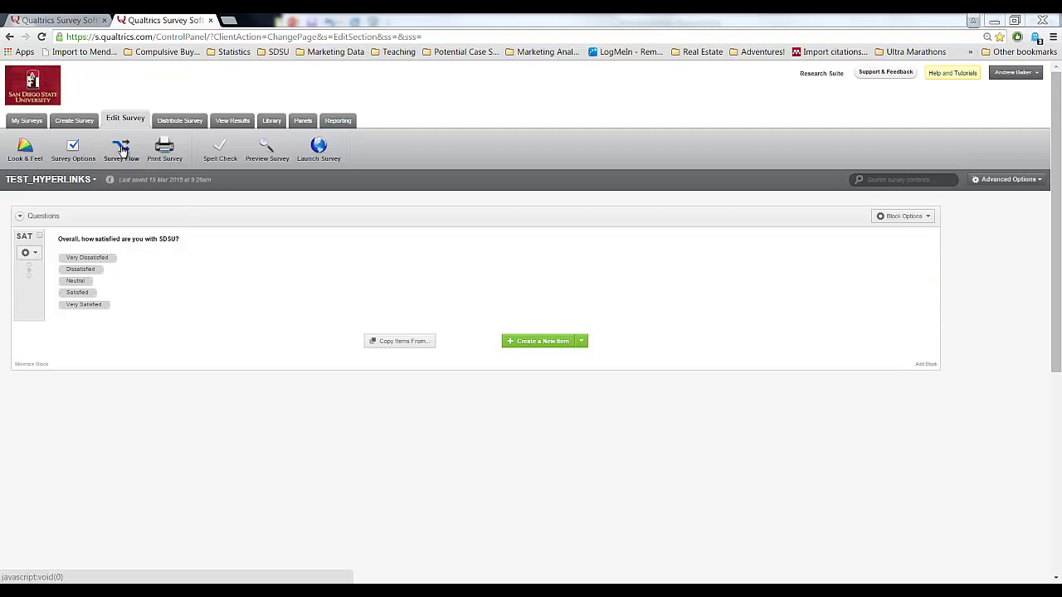
- Add an embedded data element with the fields REDID and SOURCE to the survey flow and save the flow
{"action": "left_click", "coordinate": [121, 151]}
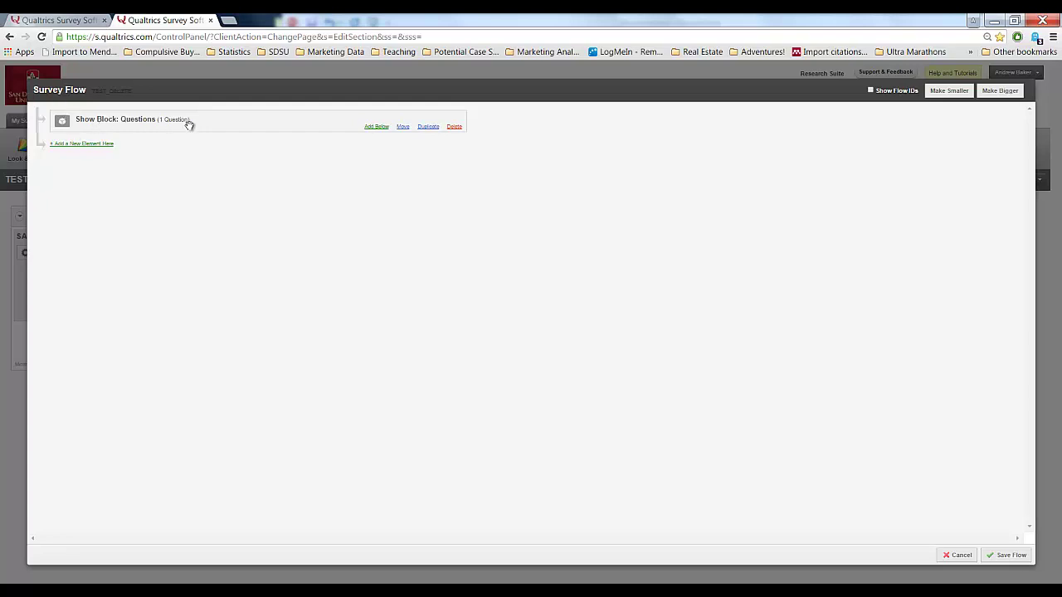
{"action": "left_click", "coordinate": [92, 144]}
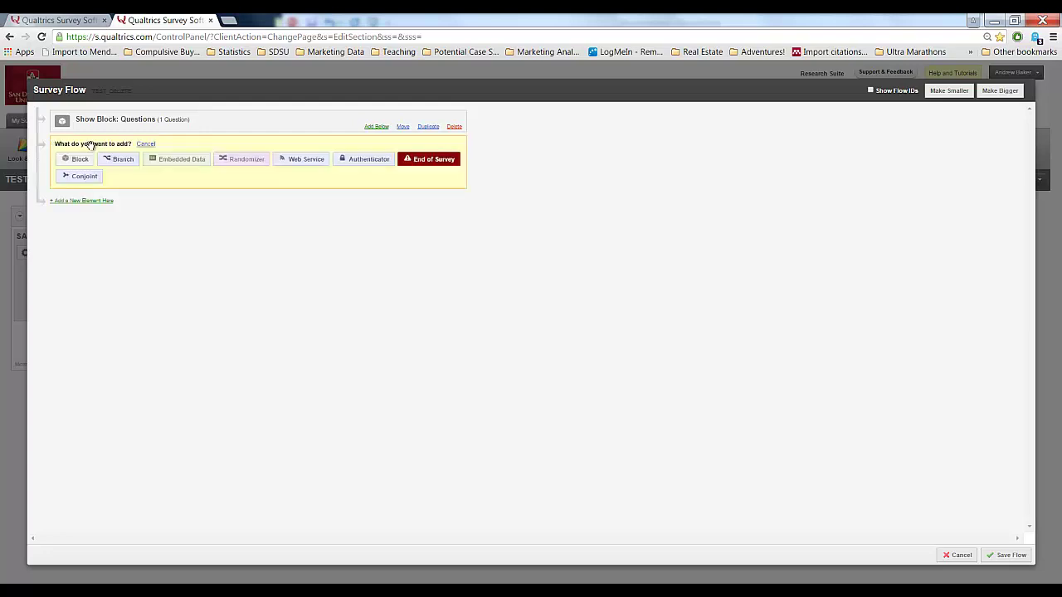
{"action": "left_click", "coordinate": [183, 160]}
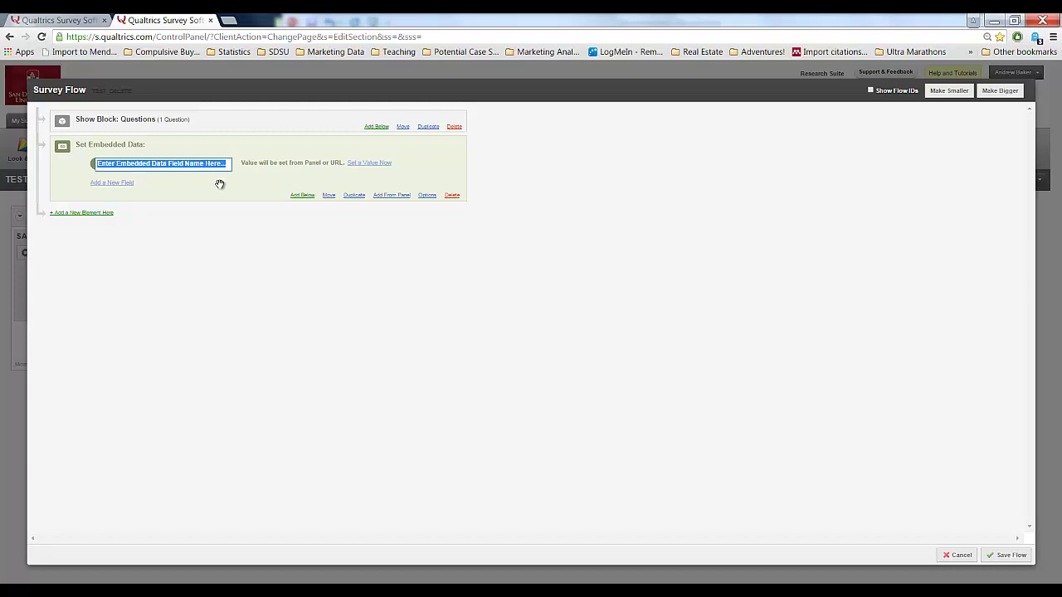
{"action": "type", "text": "REDID"}
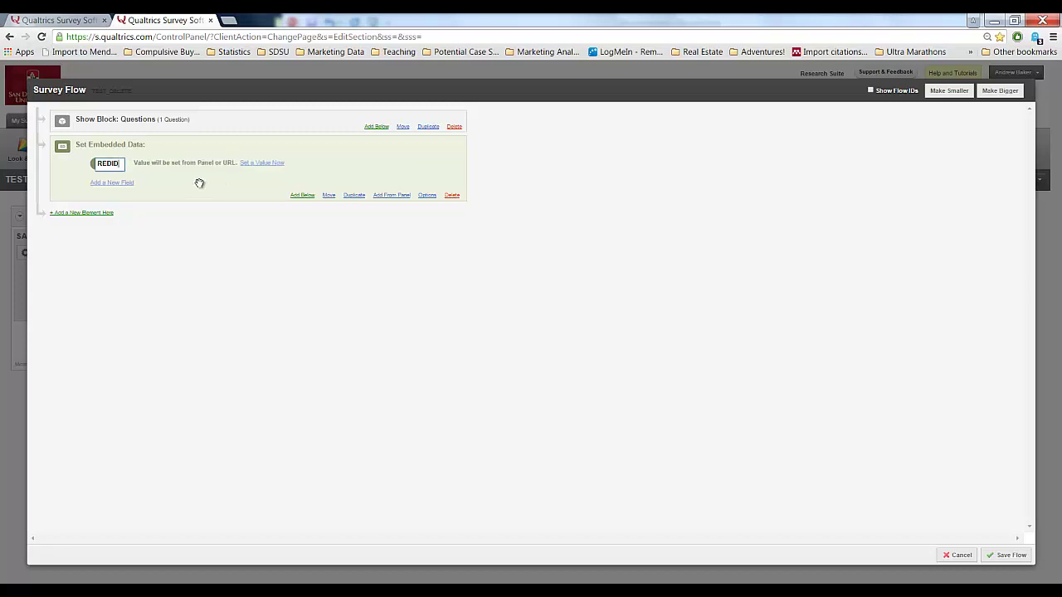
{"action": "left_click", "coordinate": [113, 184]}
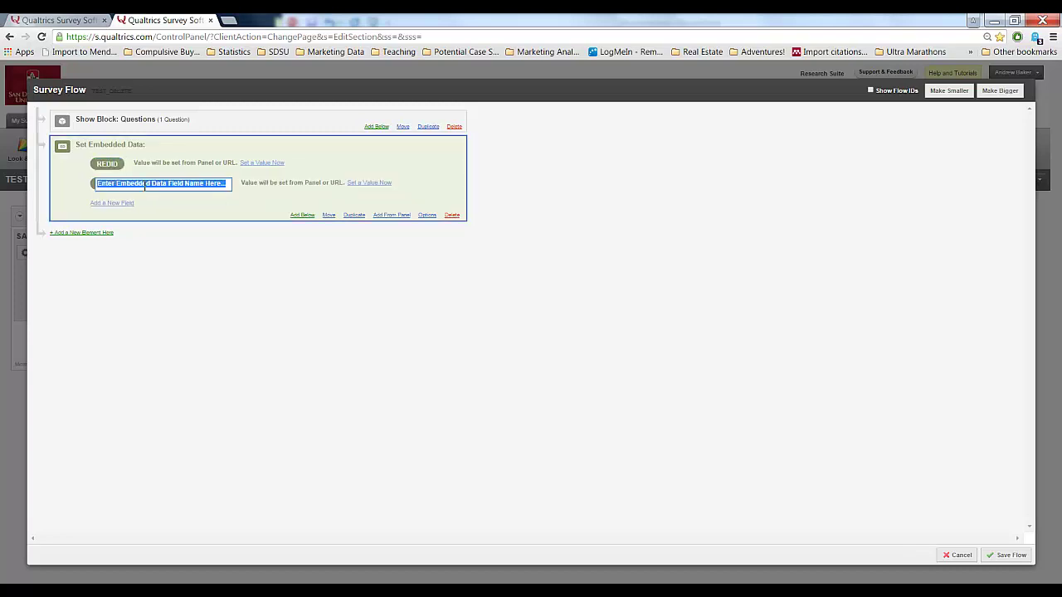
{"action": "type", "text": "SOURCE"}
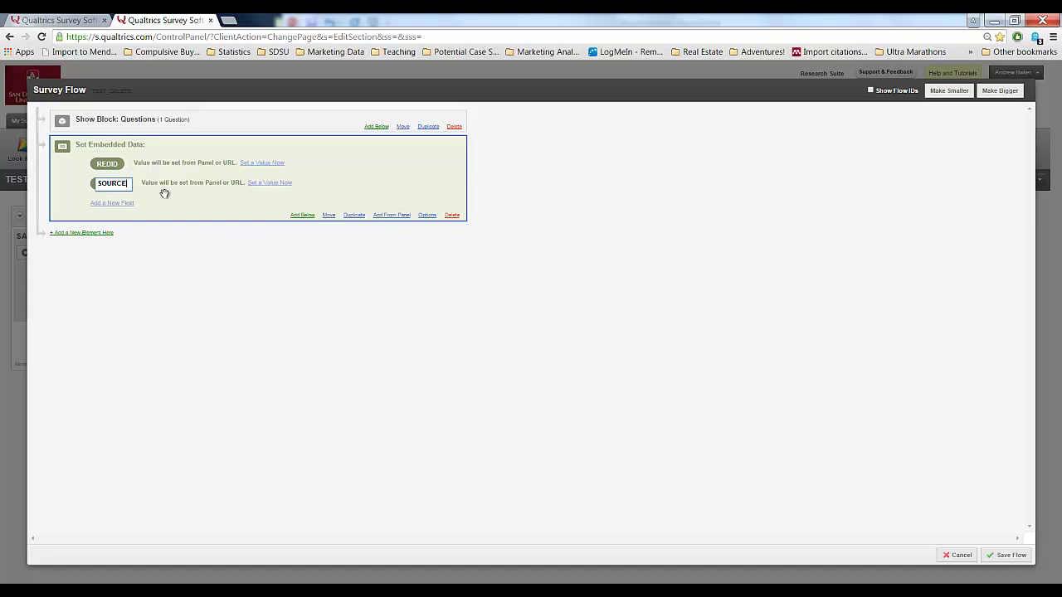
{"action": "left_click", "coordinate": [375, 179]}
{"action": "left_click", "coordinate": [1008, 561]}
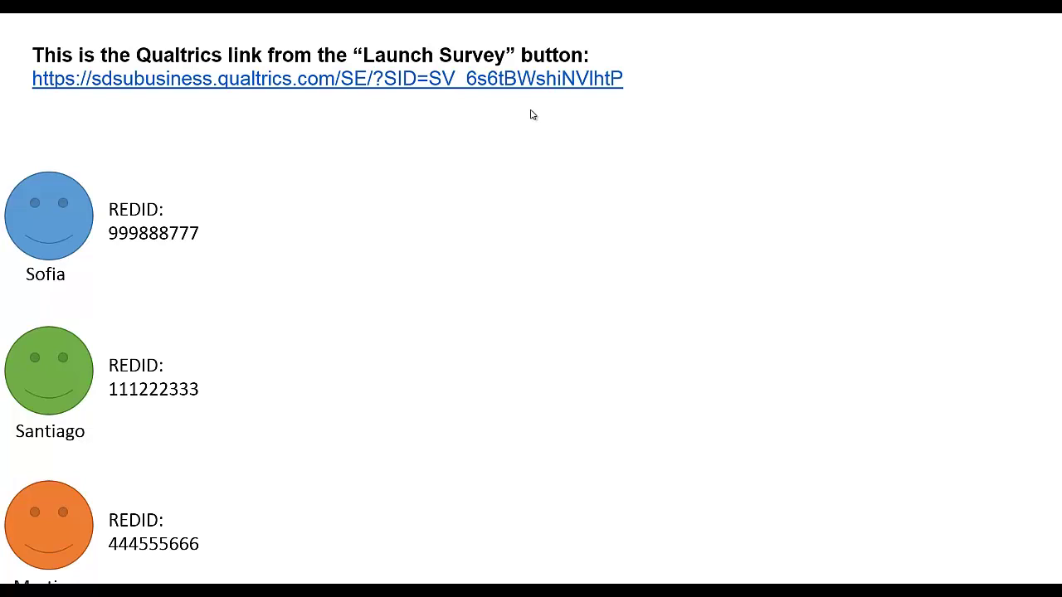
{"action": "left_click", "coordinate": [464, 224]}
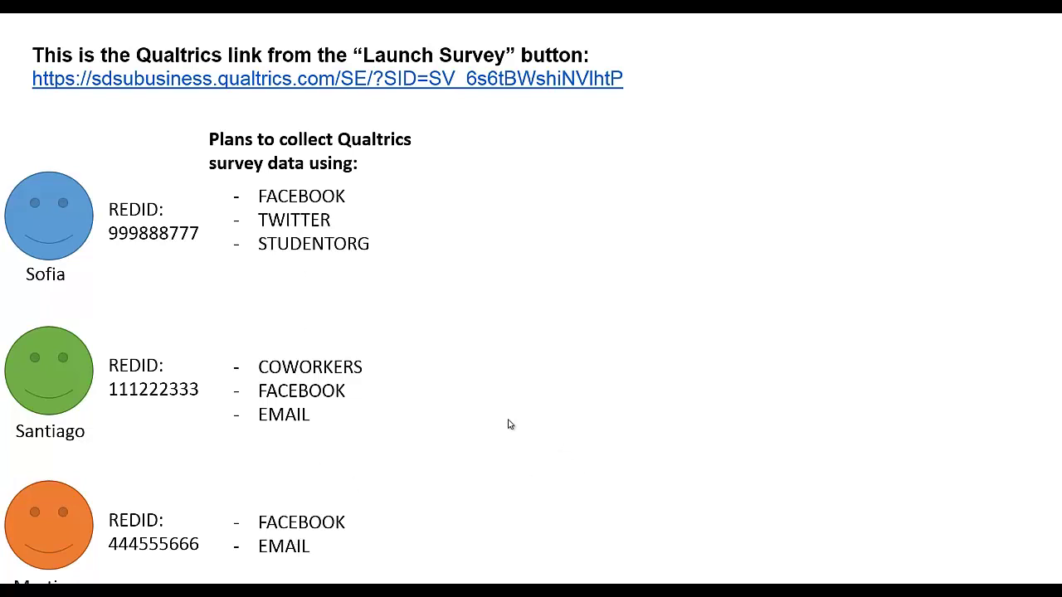
{"action": "left_click", "coordinate": [297, 311]}
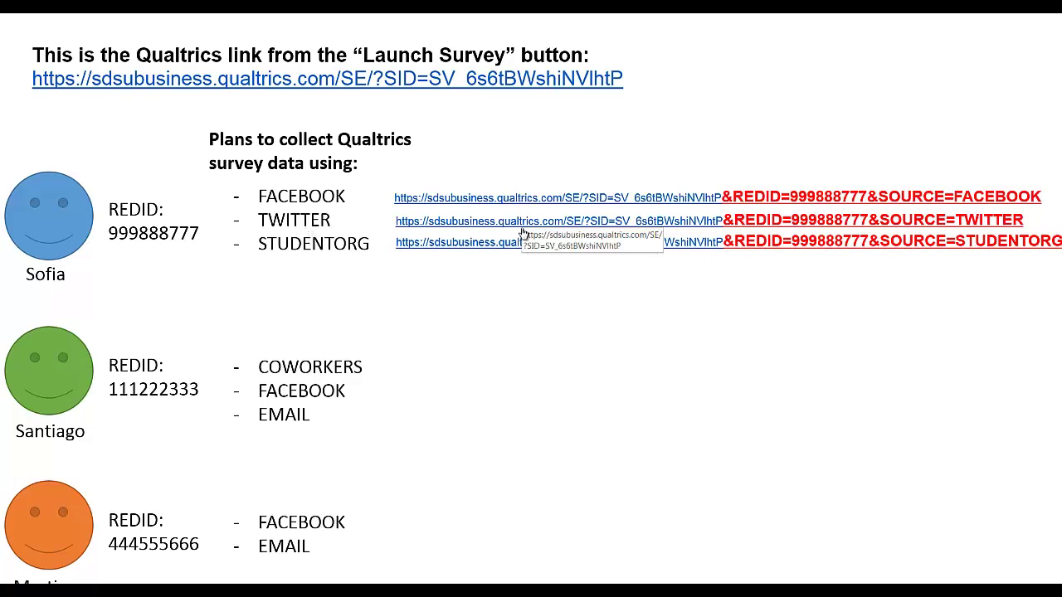
{"action": "key", "text": "Right"}
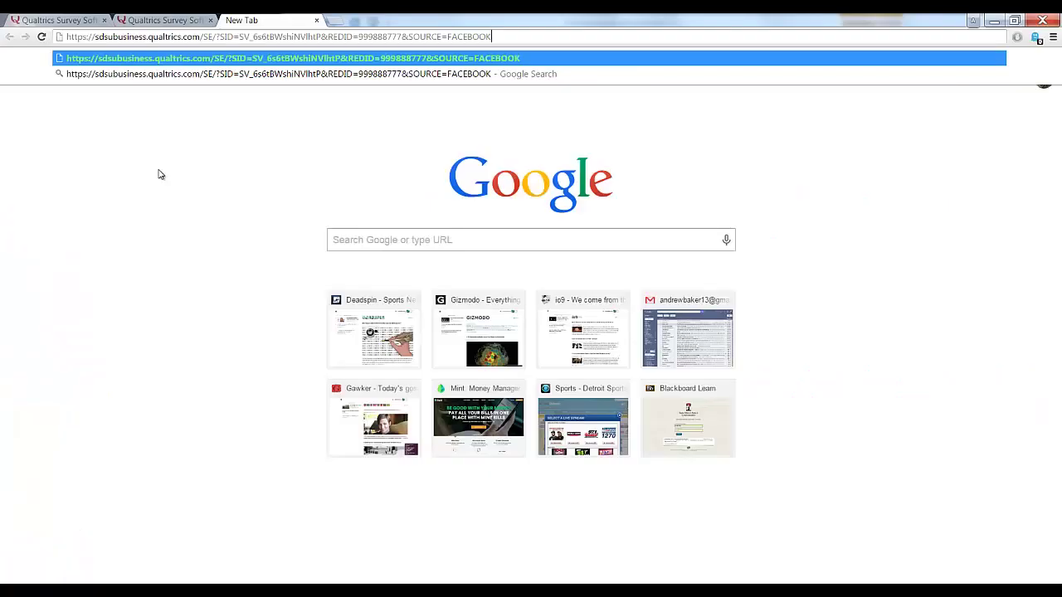
- Load the survey link carrying the first student's REDID and SOURCE=FACEBOOK, and submit the answer Very Satisfied
{"action": "key", "text": "Return"}
{"action": "key", "text": "Return"}
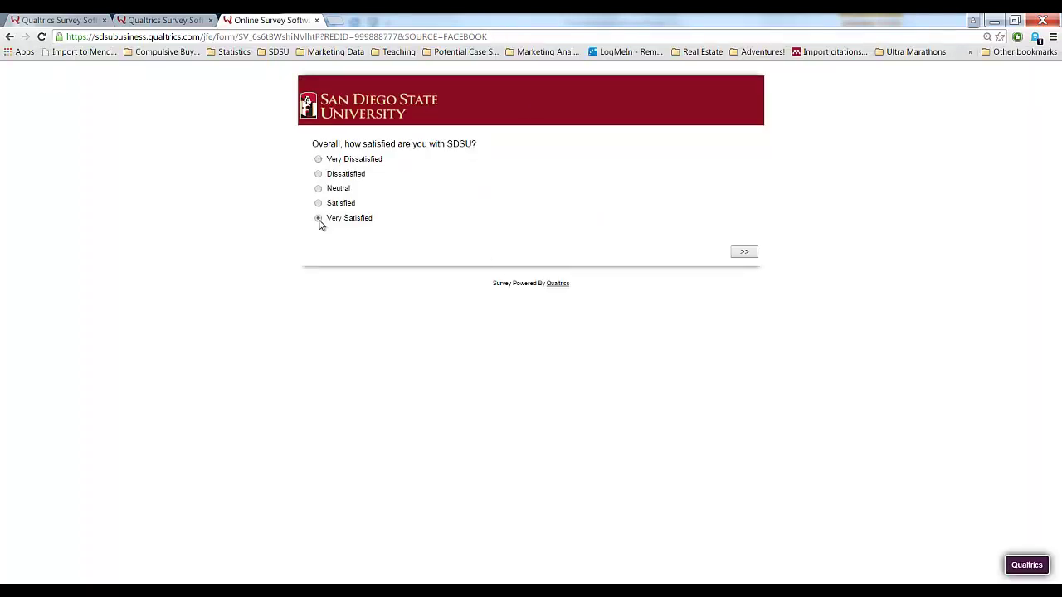
{"action": "left_click", "coordinate": [747, 255]}
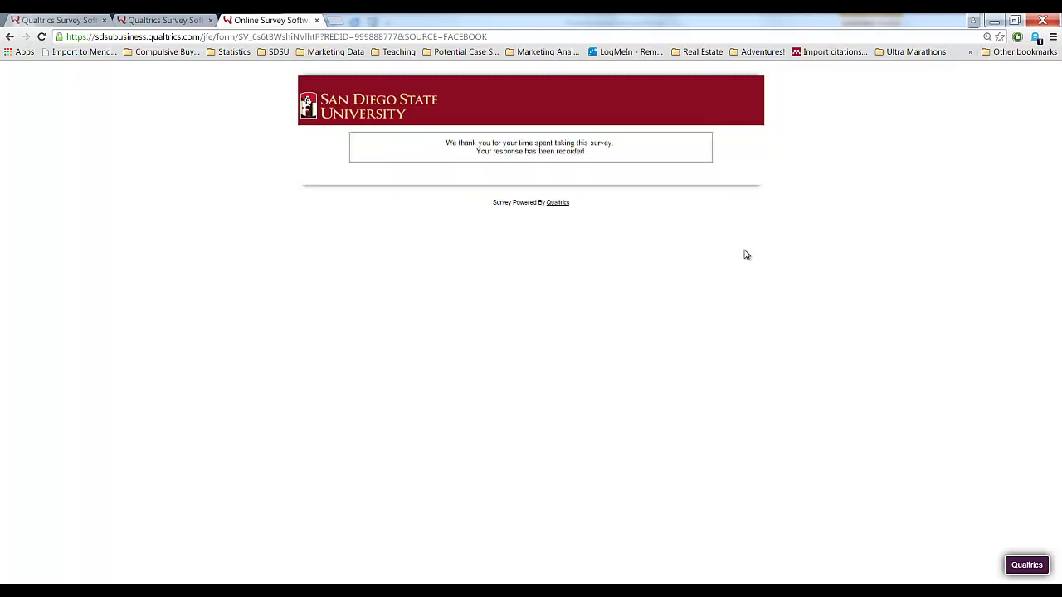
- Load the survey link with the second student's REDID and SOURCE=EMAIL, and submit the answer Neutral
{"action": "key", "text": "ctrl+l"}
{"action": "type", "text": "https://sdsubusiness.qualtrics.com/SE/?SID=SV_6s6tBWshiNVlhtP&REDID=111222333&SOURCE=EMAIL"}
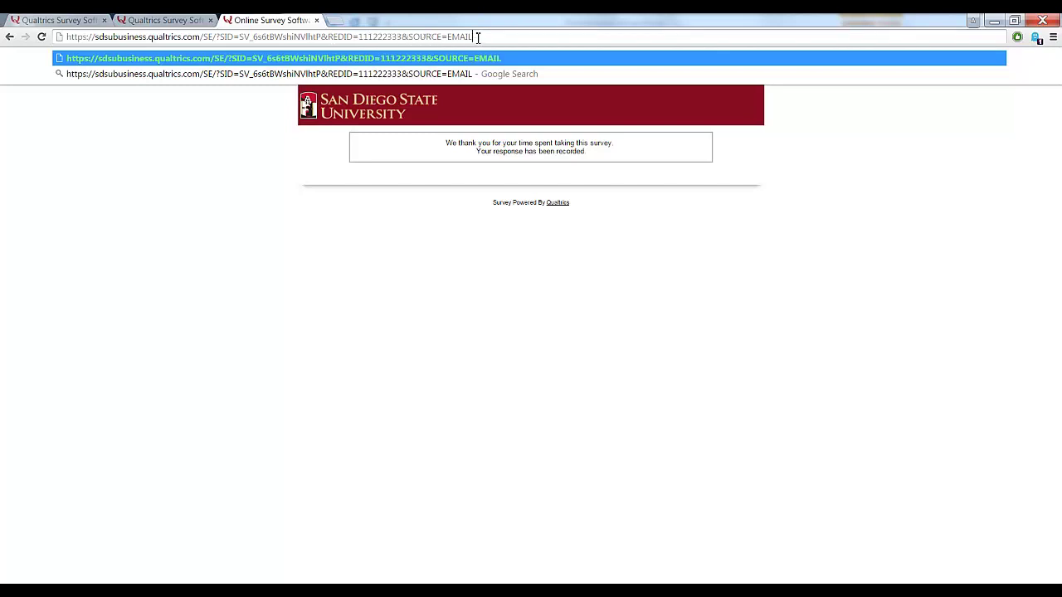
{"action": "key", "text": "Return"}
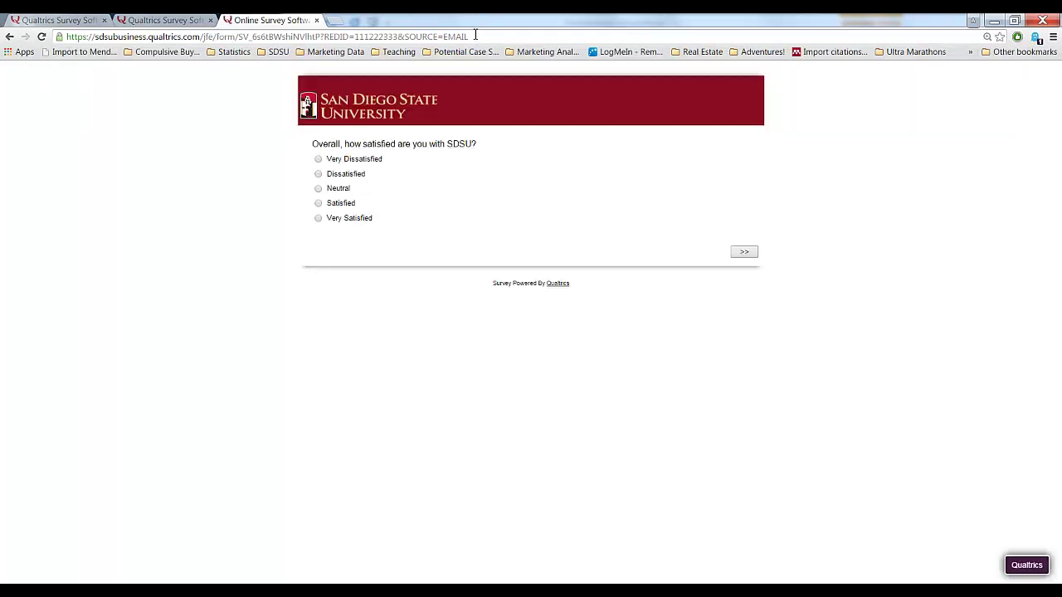
{"action": "left_click", "coordinate": [319, 204]}
{"action": "left_click", "coordinate": [318, 189]}
{"action": "left_click", "coordinate": [747, 253]}
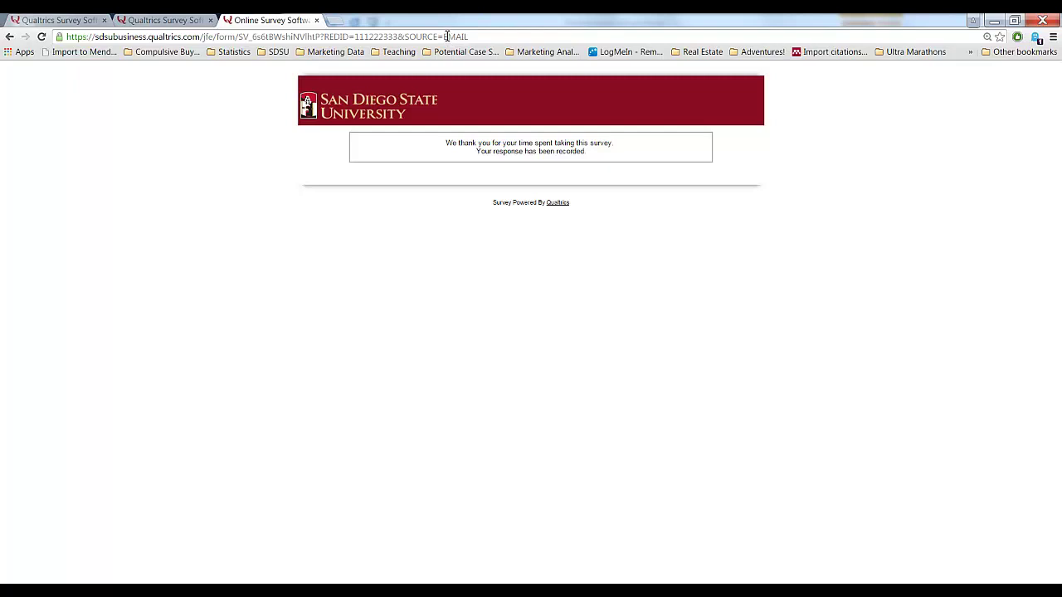
- Download the TEST_HYPERLINKS survey responses as a CSV file and open it in Excel
{"action": "key", "text": "ctrl+shift+Tab"}
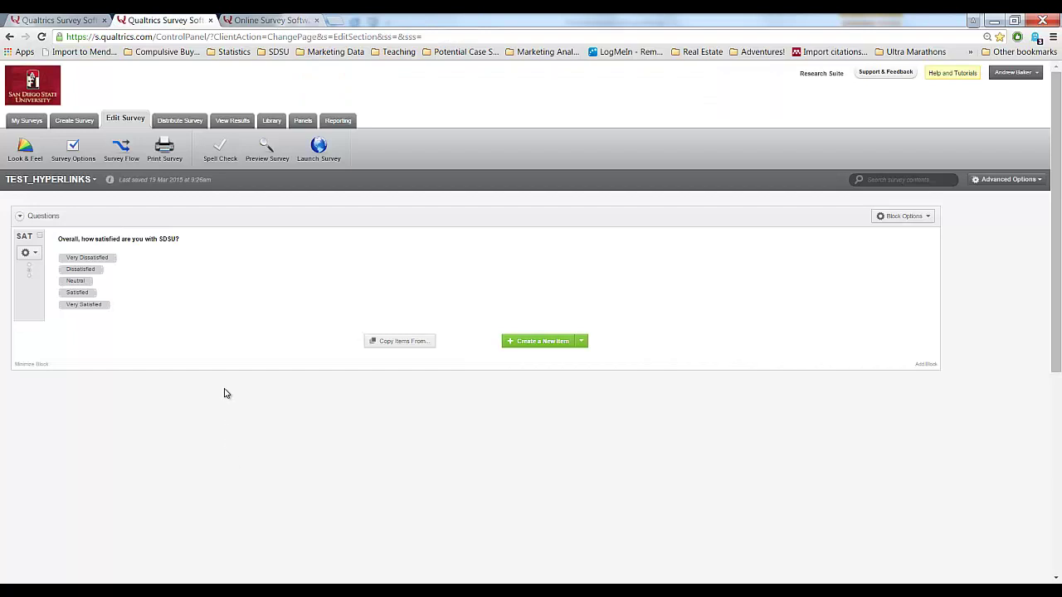
{"action": "left_click", "coordinate": [235, 122]}
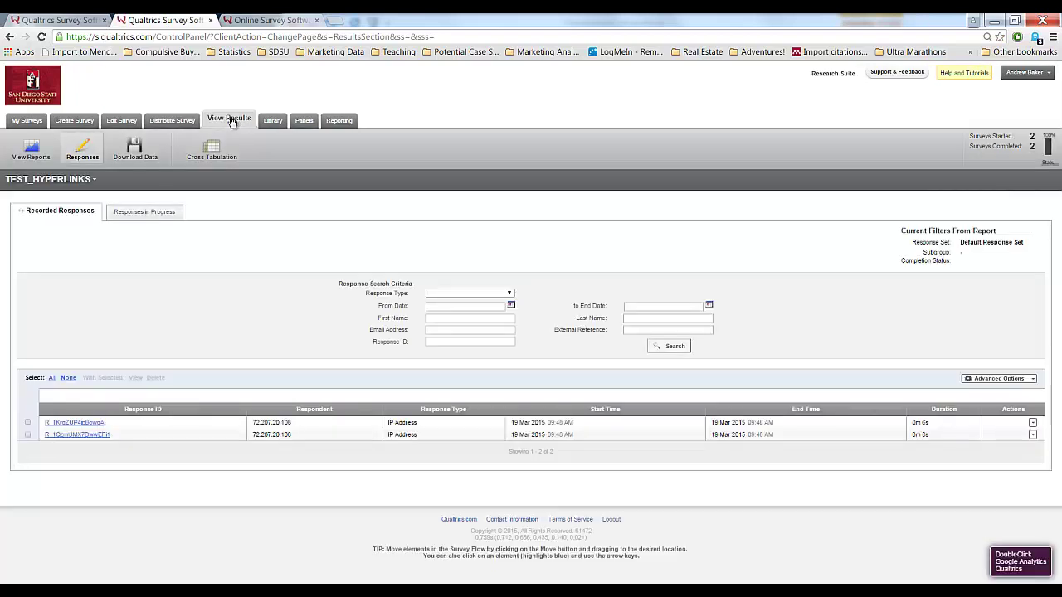
{"action": "left_click", "coordinate": [135, 148]}
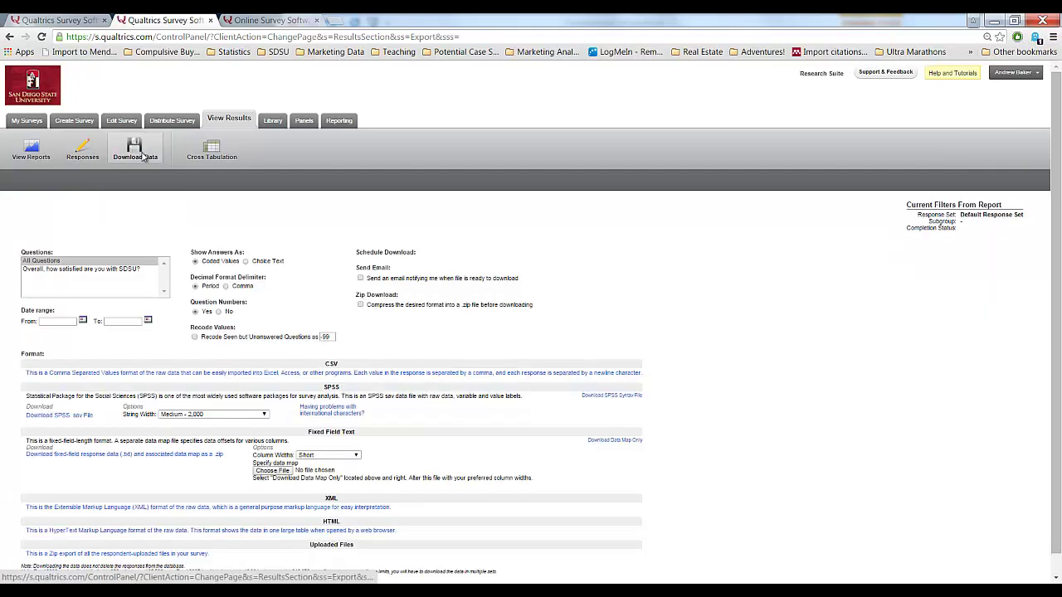
{"action": "scroll", "coordinate": [693, 290], "scroll_direction": "down", "scroll_amount": 3}
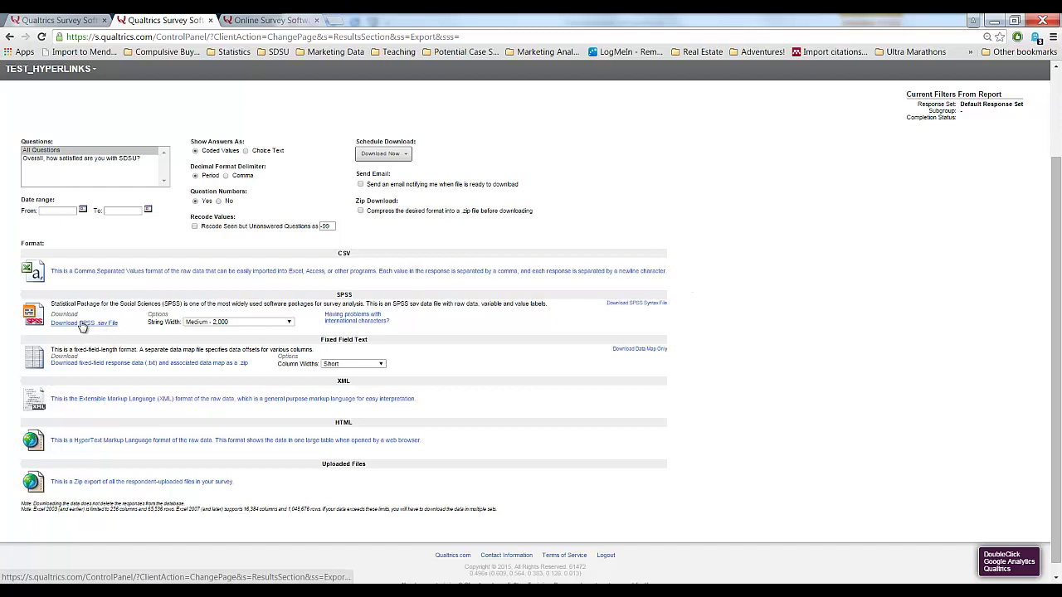
{"action": "left_click", "coordinate": [156, 275]}
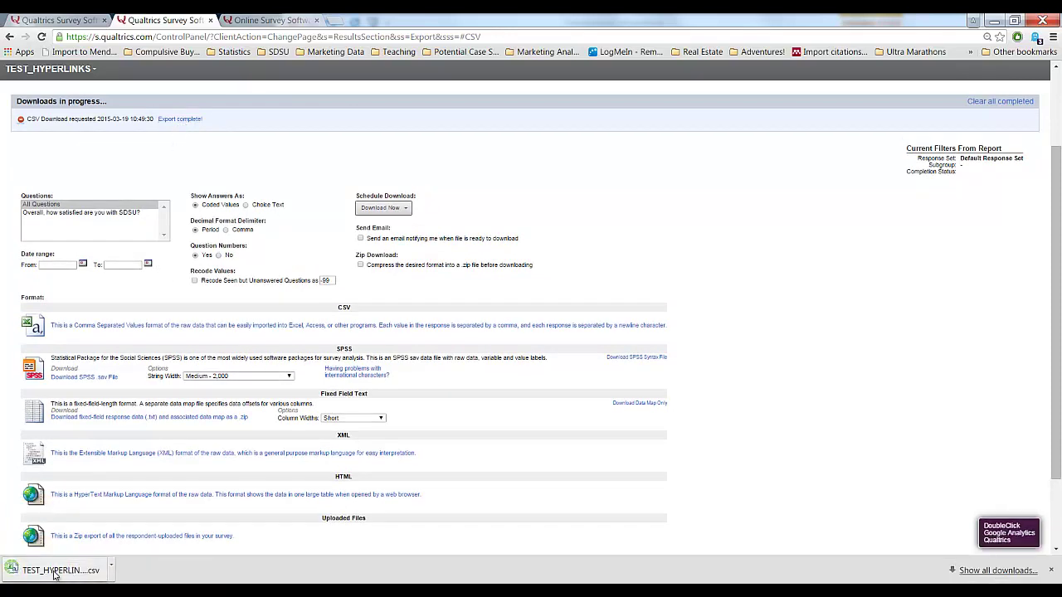
{"action": "left_click", "coordinate": [54, 572]}
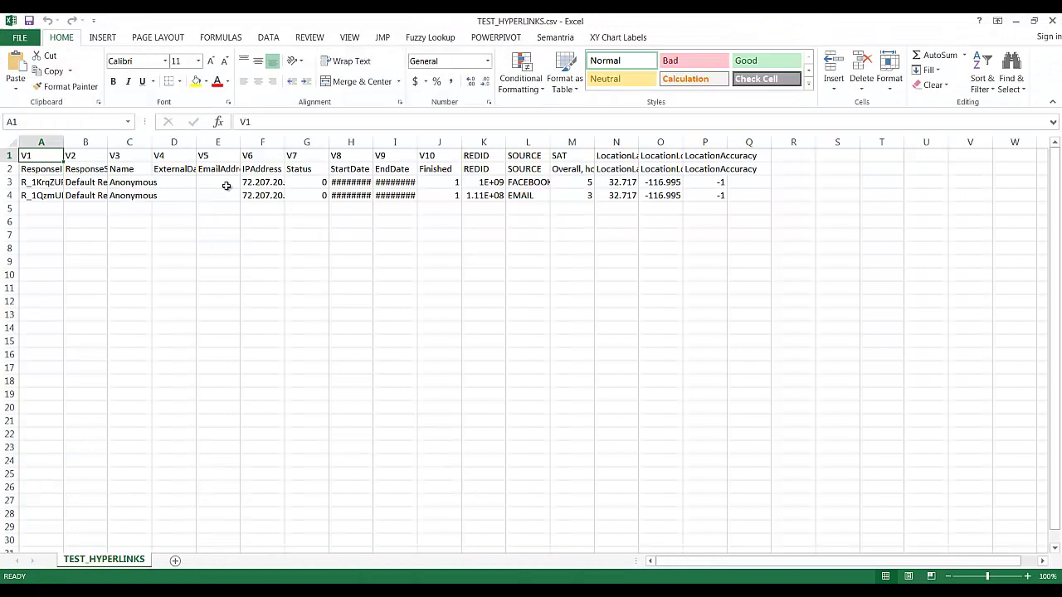
- Widen the IPAddress and StartDate columns and review both responses' IP addresses
{"action": "left_click_drag", "start_coordinate": [27, 156], "coordinate": [439, 157]}
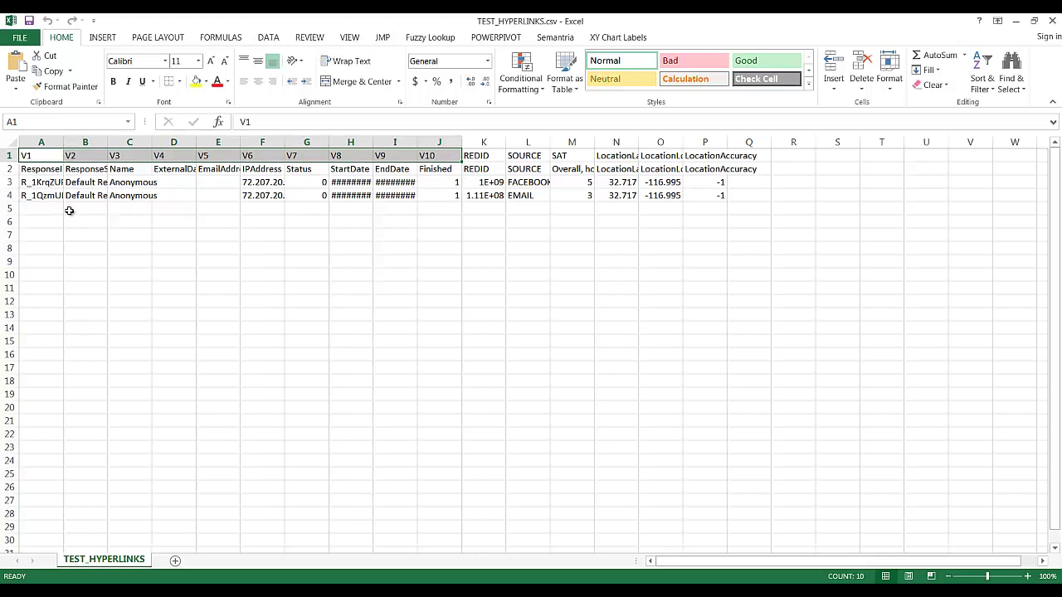
{"action": "left_click", "coordinate": [278, 172]}
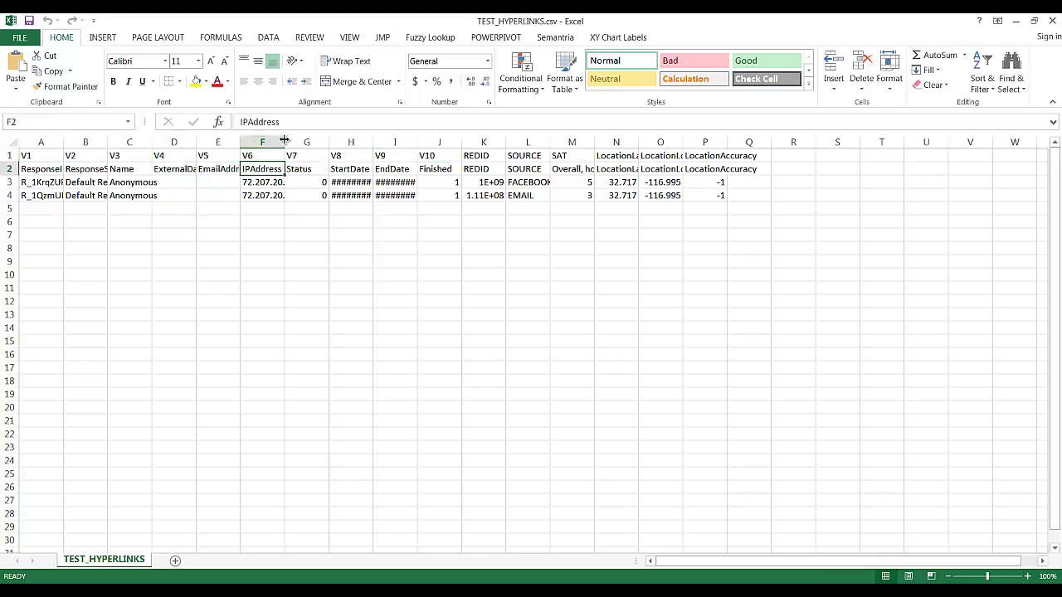
{"action": "left_click_drag", "start_coordinate": [284, 141], "coordinate": [332, 141]}
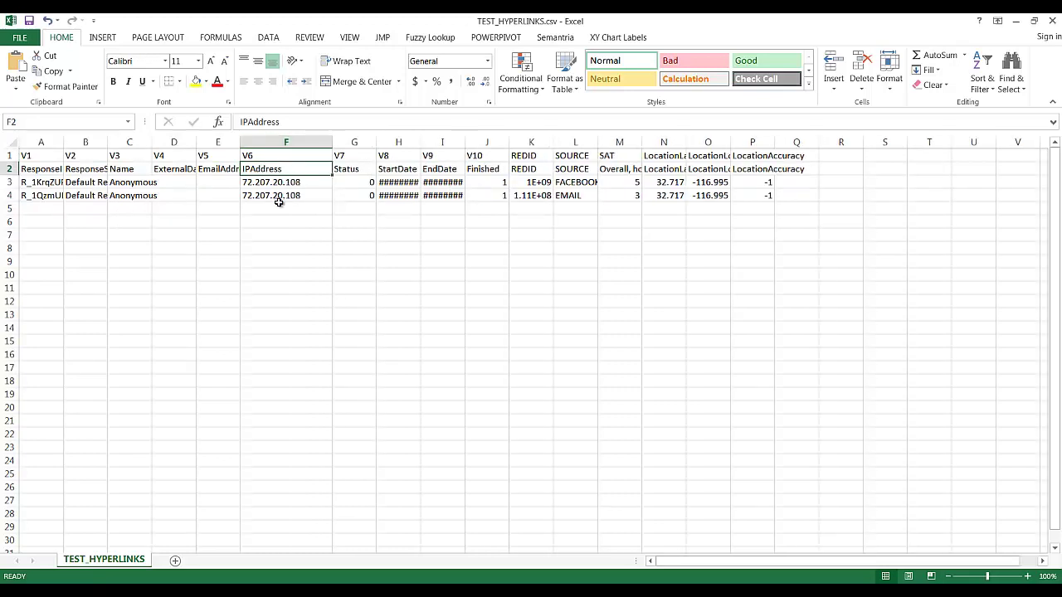
{"action": "mouse_move", "coordinate": [281, 184]}
{"action": "left_mouse_down"}
{"action": "mouse_move", "coordinate": [273, 206]}
{"action": "mouse_move", "coordinate": [268, 194]}
{"action": "left_mouse_up"}
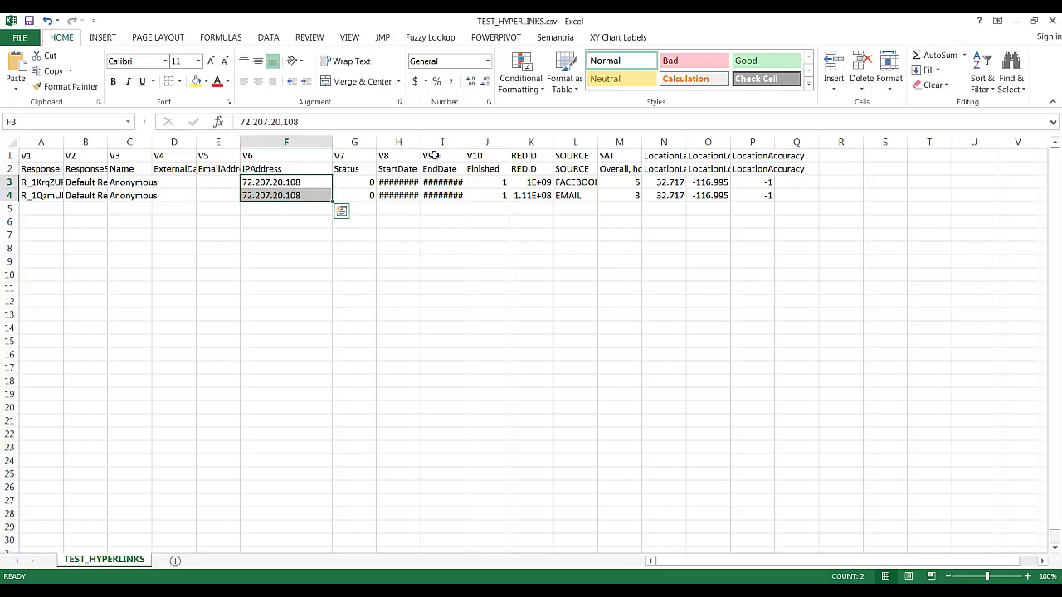
{"action": "mouse_move", "coordinate": [421, 142]}
{"action": "left_mouse_down"}
{"action": "mouse_move", "coordinate": [450, 142]}
{"action": "mouse_move", "coordinate": [431, 142]}
{"action": "left_mouse_up"}
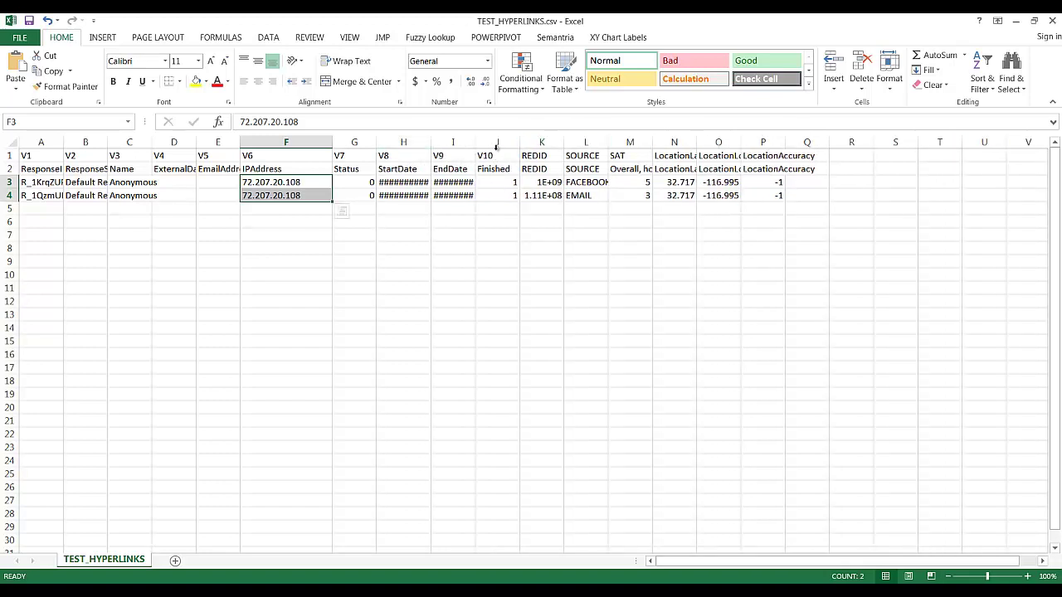
- Widen the SAT column and check the satisfaction score of each response
{"action": "left_click", "coordinate": [618, 157]}
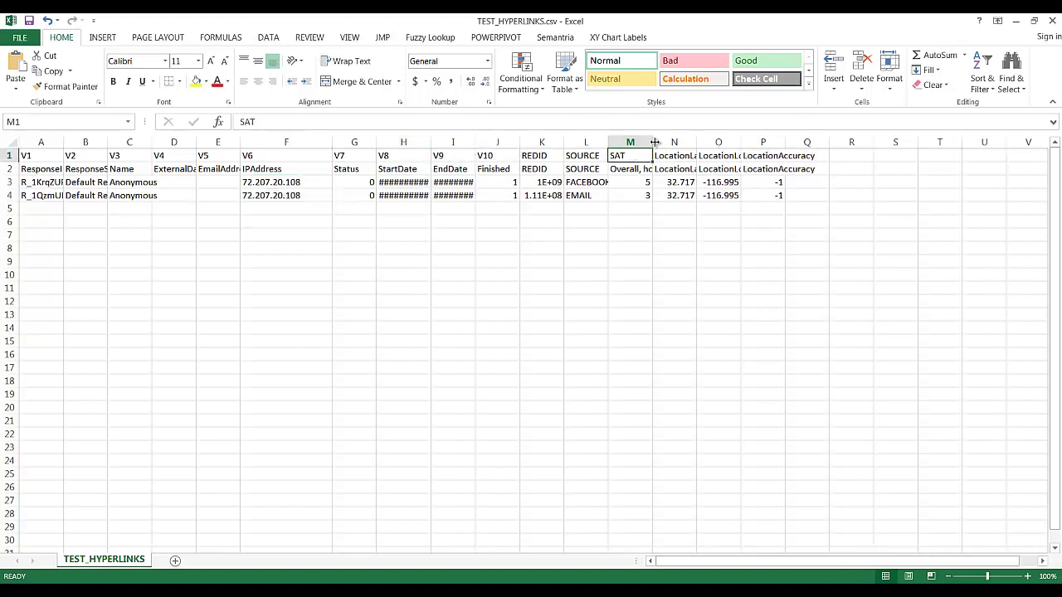
{"action": "left_click_drag", "start_coordinate": [654, 142], "coordinate": [703, 142]}
{"action": "left_click", "coordinate": [698, 180]}
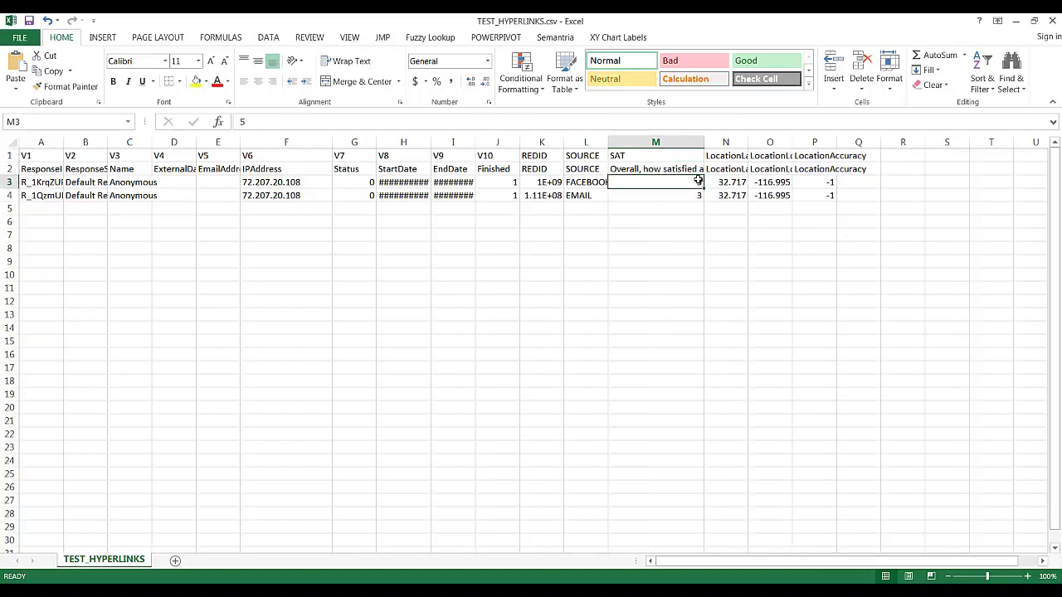
{"action": "left_click", "coordinate": [674, 195]}
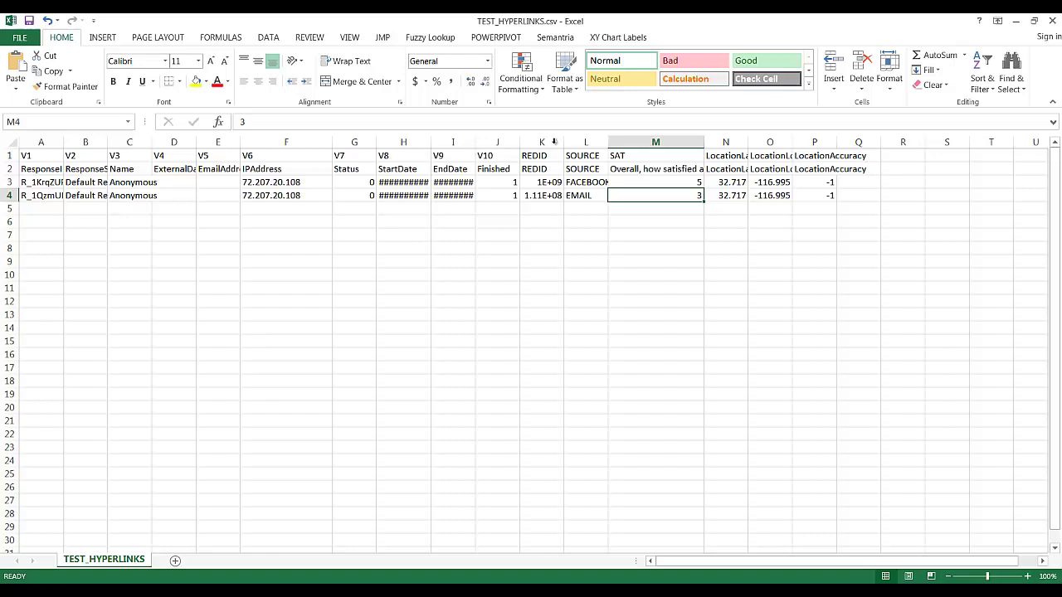
- Widen the REDID and SOURCE columns so their full values fit
{"action": "left_click_drag", "start_coordinate": [553, 142], "coordinate": [579, 170]}
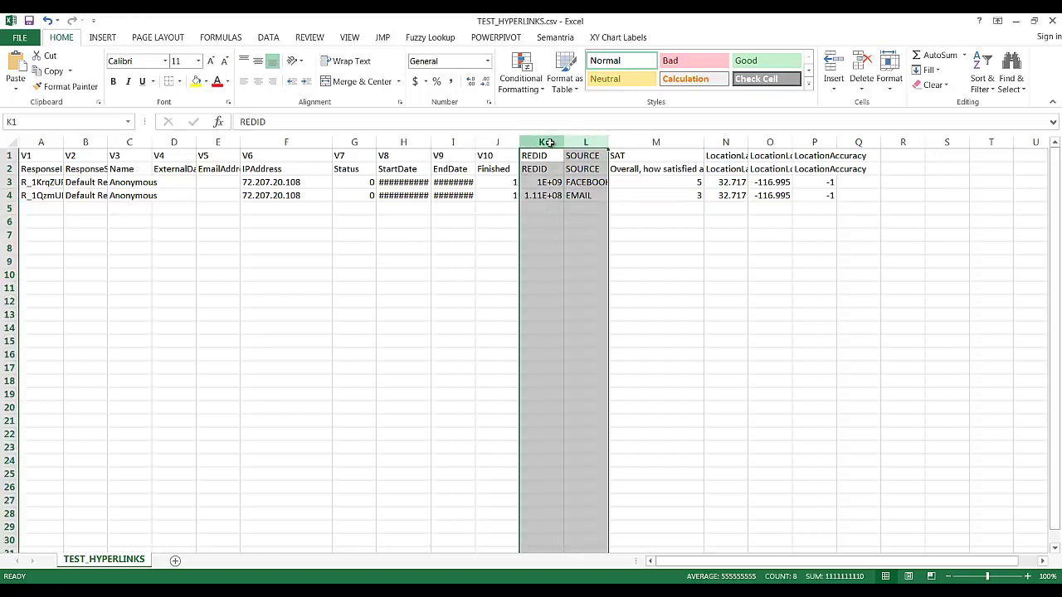
{"action": "left_click_drag", "start_coordinate": [564, 141], "coordinate": [685, 139]}
{"action": "left_click", "coordinate": [594, 140]}
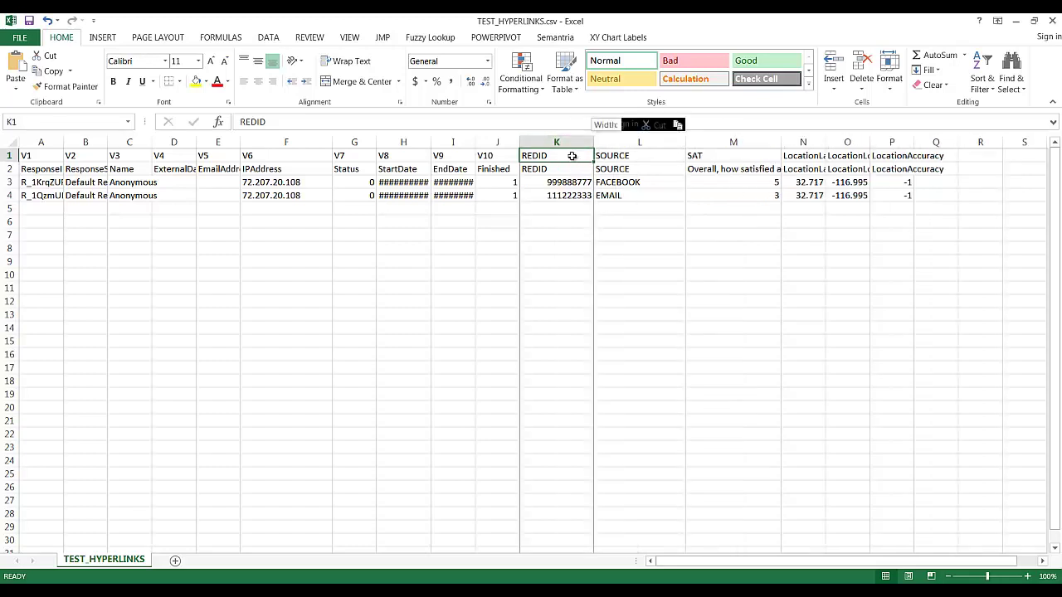
{"action": "left_click_drag", "start_coordinate": [571, 155], "coordinate": [608, 158]}
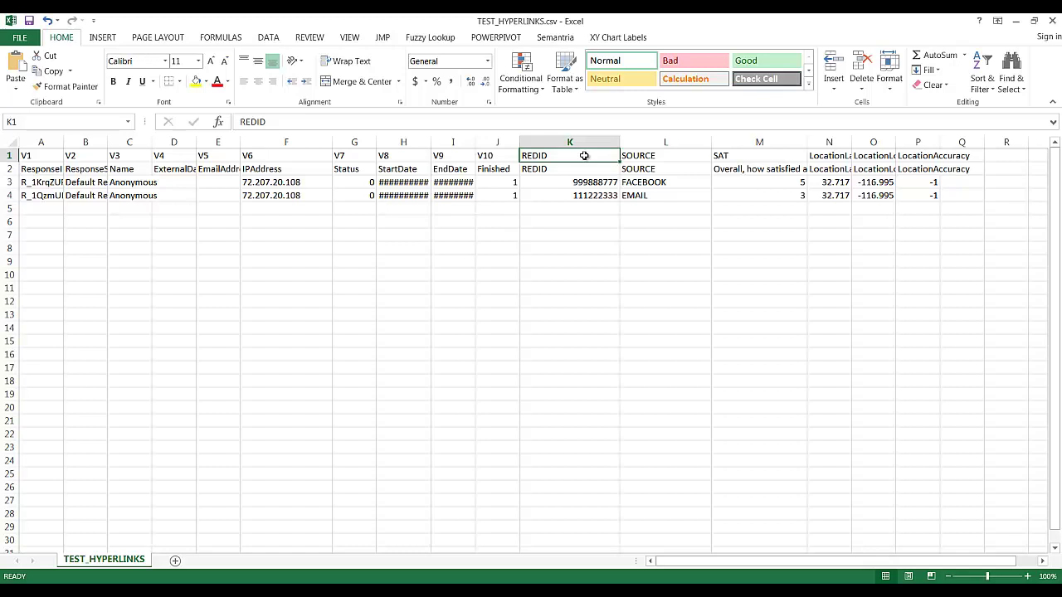
- Check the REDID and SOURCE values recorded for the two responses
{"action": "left_click", "coordinate": [581, 181]}
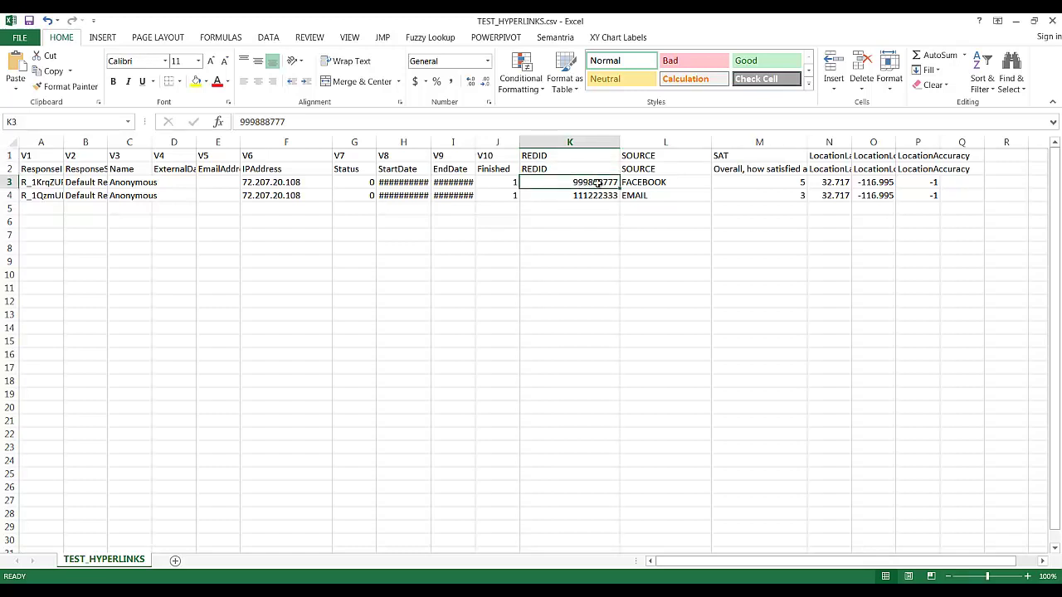
{"action": "left_click", "coordinate": [642, 181]}
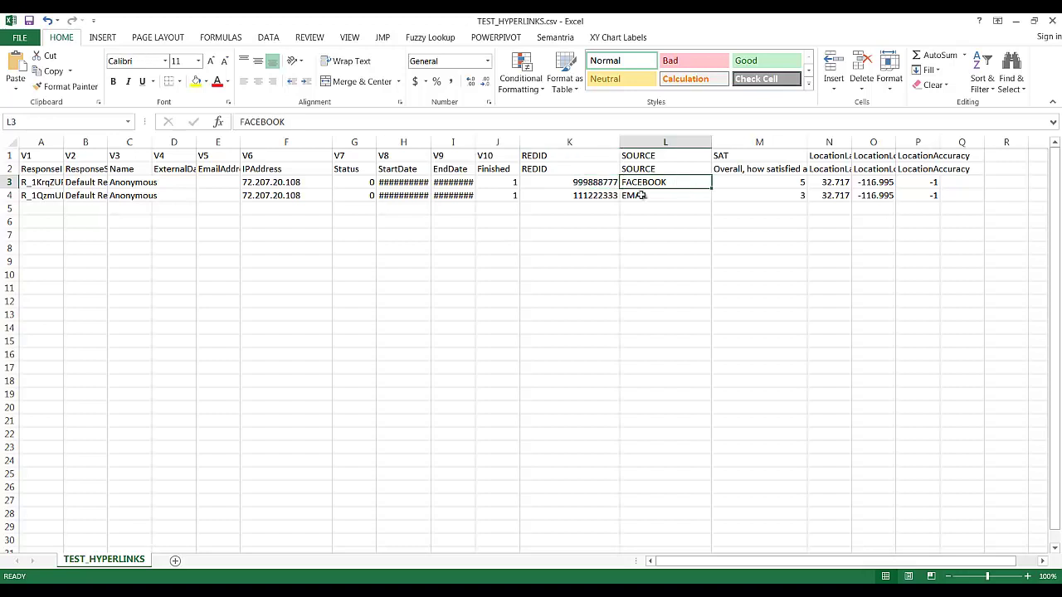
{"action": "left_click", "coordinate": [587, 196]}
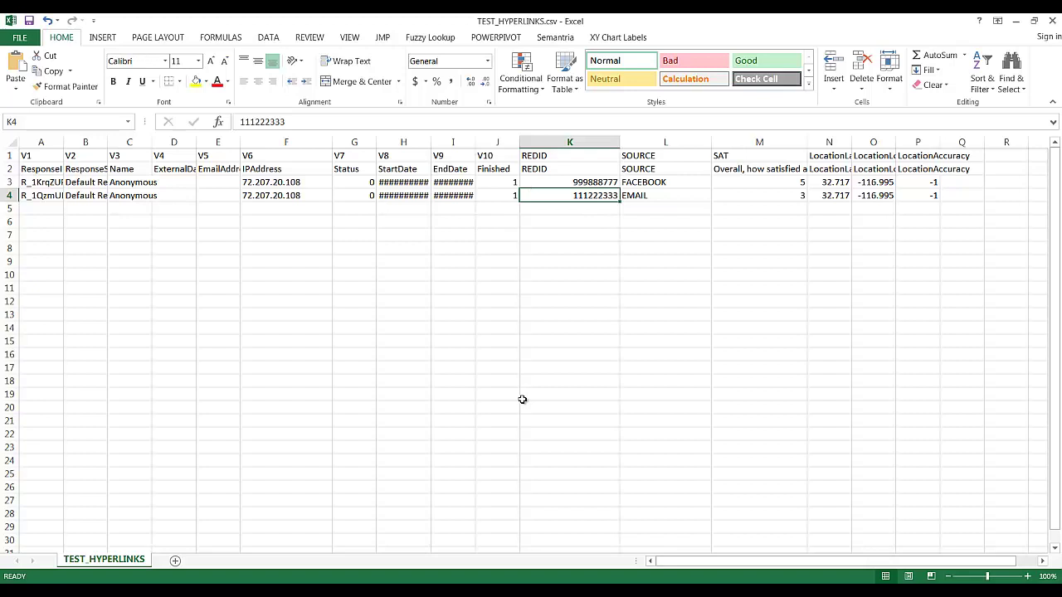
{"action": "left_click_drag", "start_coordinate": [586, 179], "coordinate": [589, 194]}
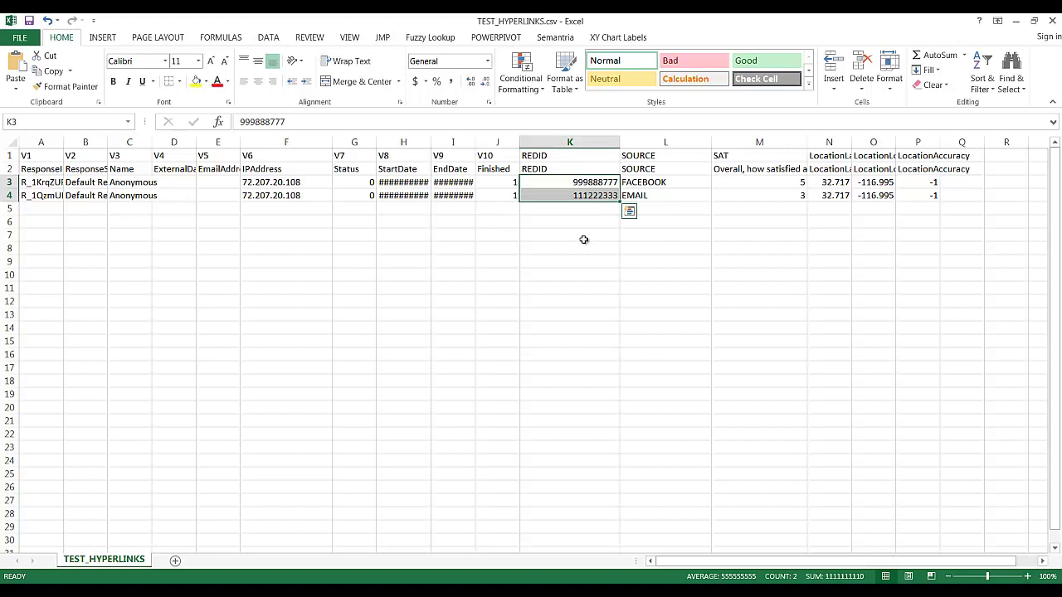